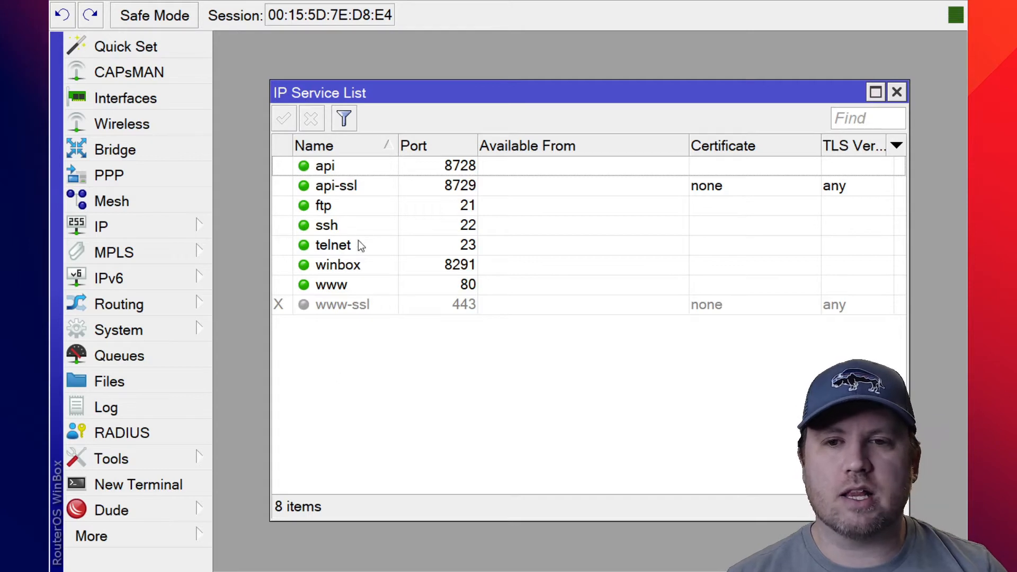
# Disable the api, api-ssl and ftp services in the IP service list.
pyautogui.click(364, 166)
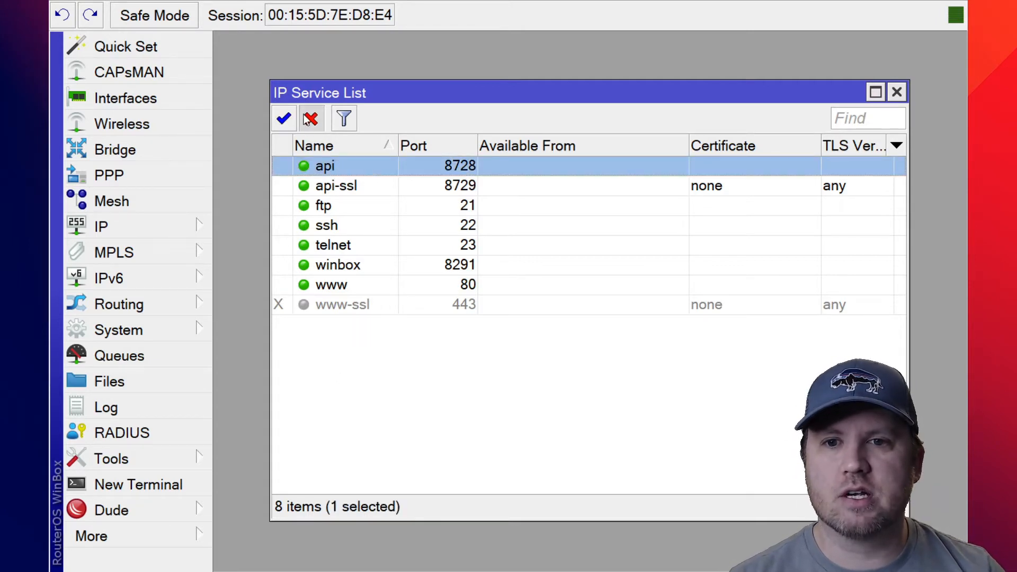
pyautogui.click(305, 126)
pyautogui.click(333, 189)
pyautogui.click(321, 123)
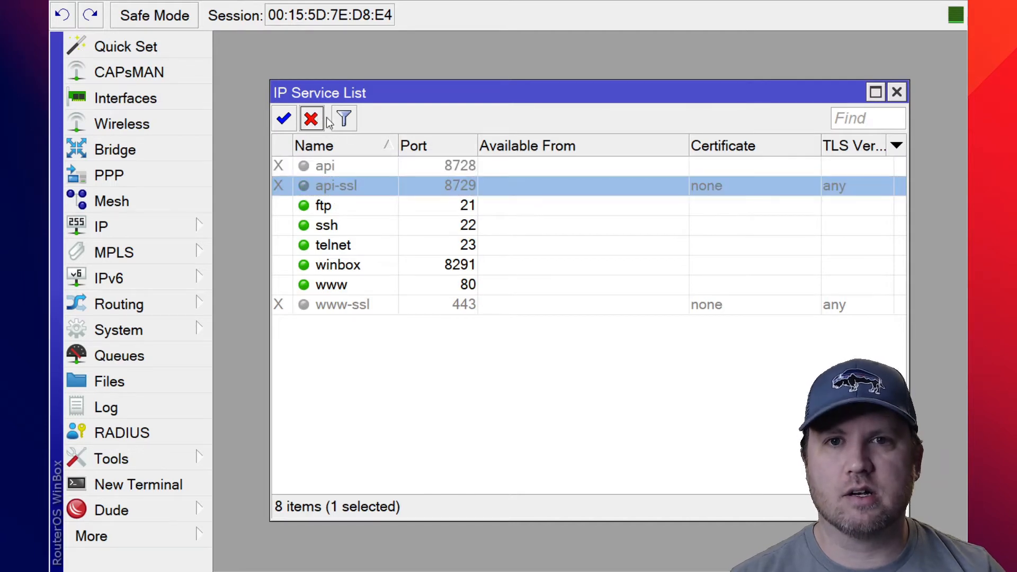
pyautogui.click(342, 205)
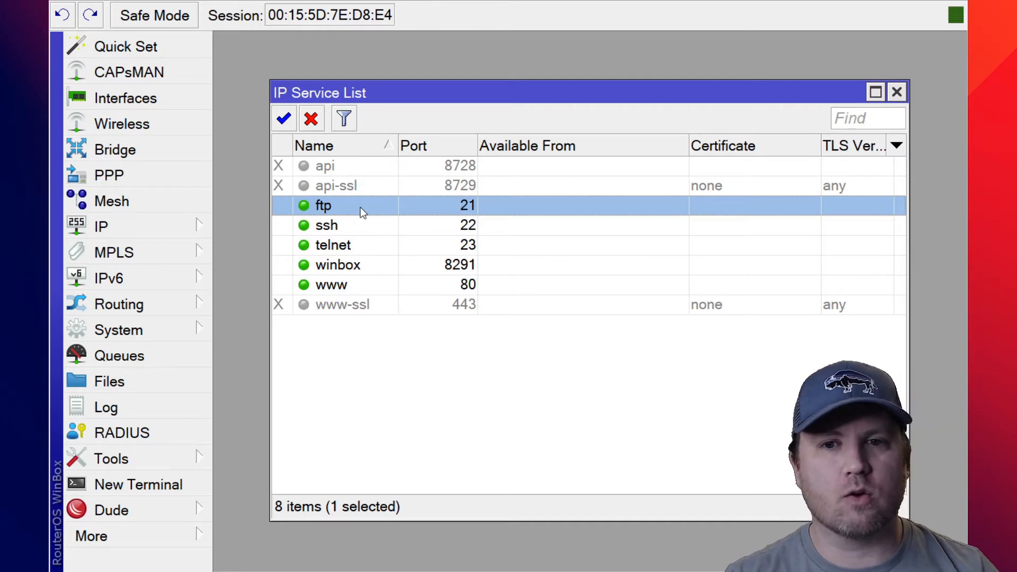
pyautogui.click(312, 119)
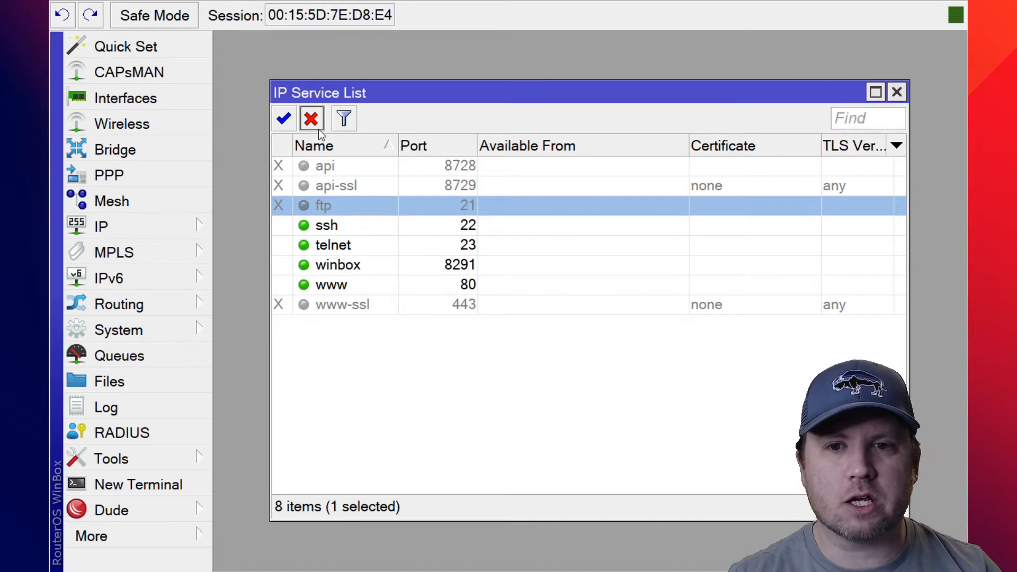
# Disable the telnet and www services, leaving ssh and winbox enabled.
pyautogui.click(328, 229)
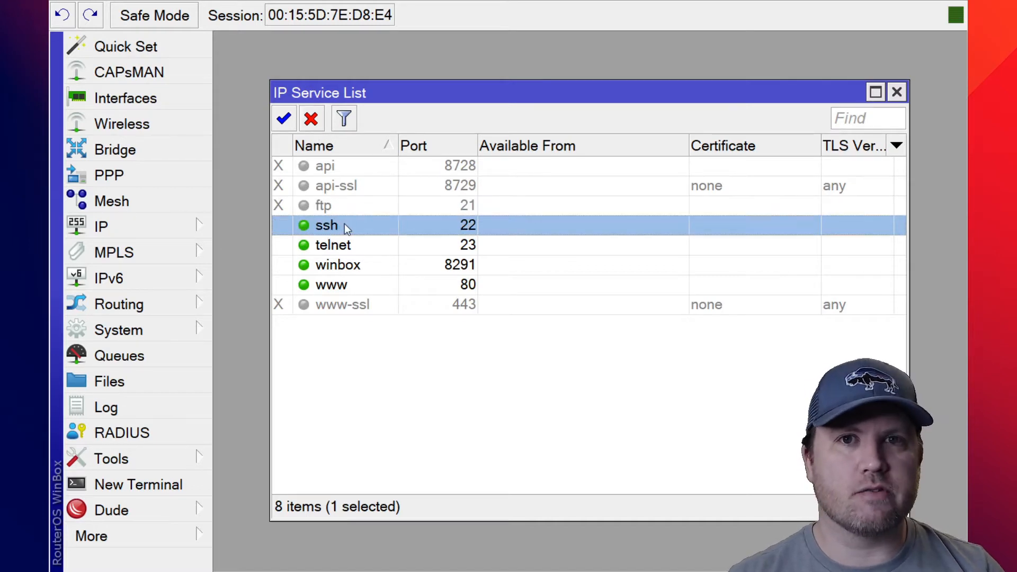
pyautogui.click(376, 244)
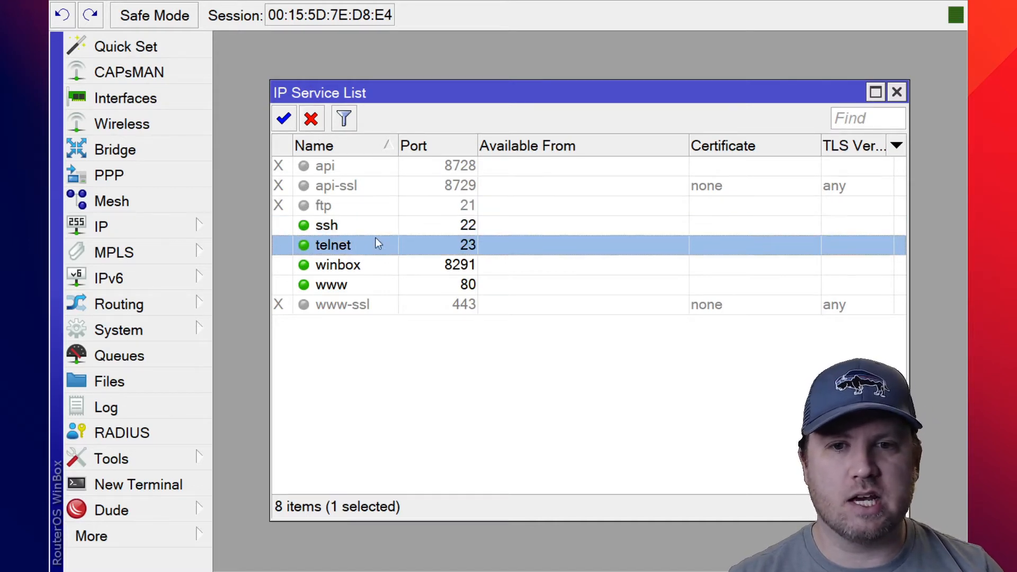
pyautogui.click(310, 119)
pyautogui.click(377, 267)
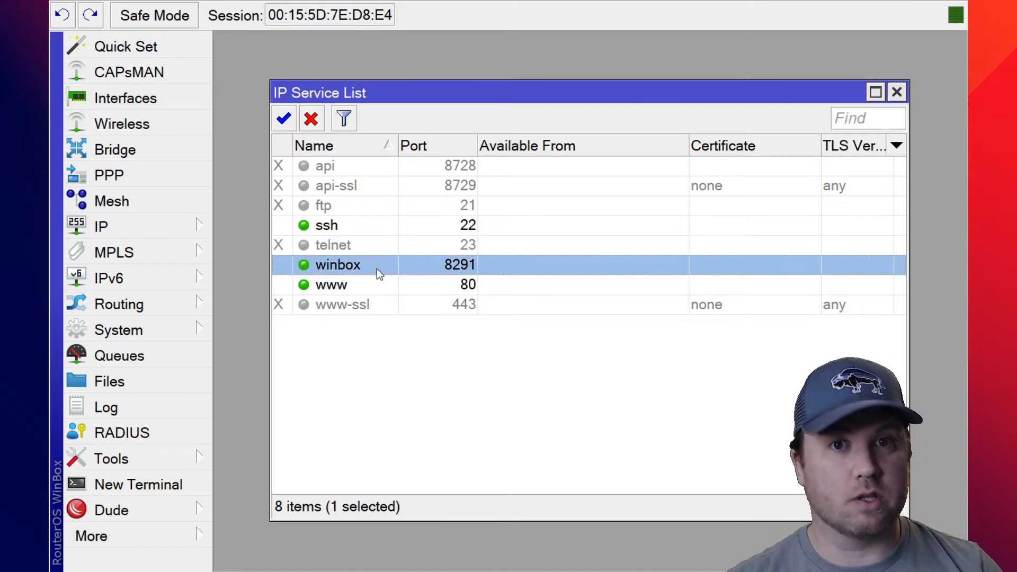
pyautogui.click(364, 289)
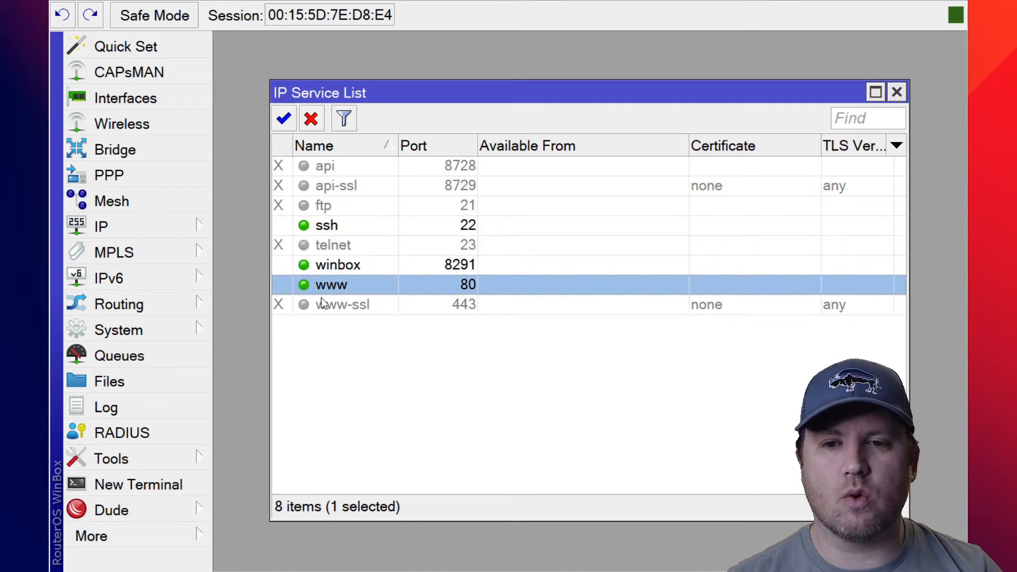
pyautogui.click(311, 120)
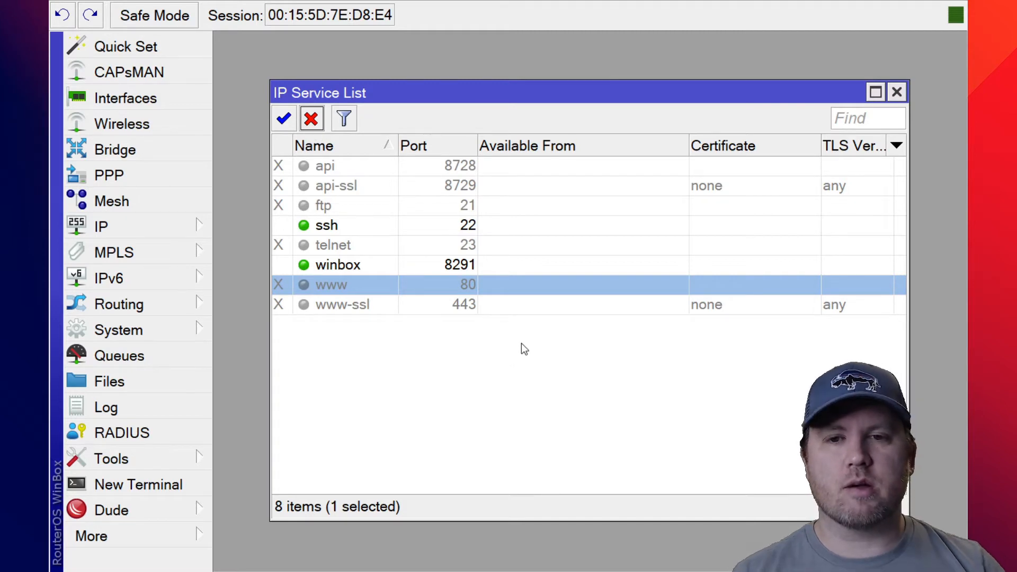
pyautogui.click(340, 167)
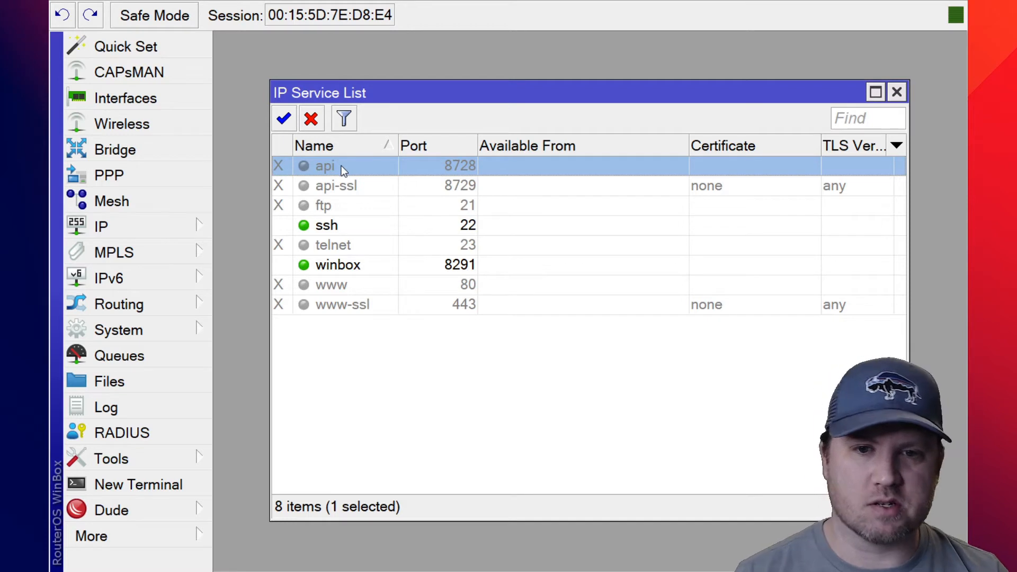
# Try restricting the ssh service's Available From to 10.1.8.0/24, clear the entry and discard the edit.
pyautogui.doubleClick(350, 229)
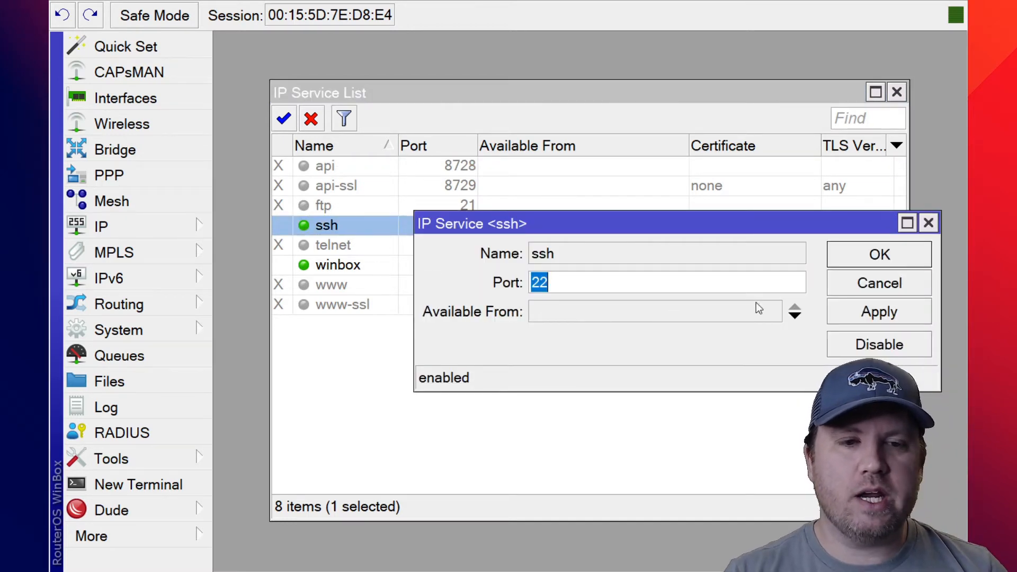
pyautogui.click(795, 316)
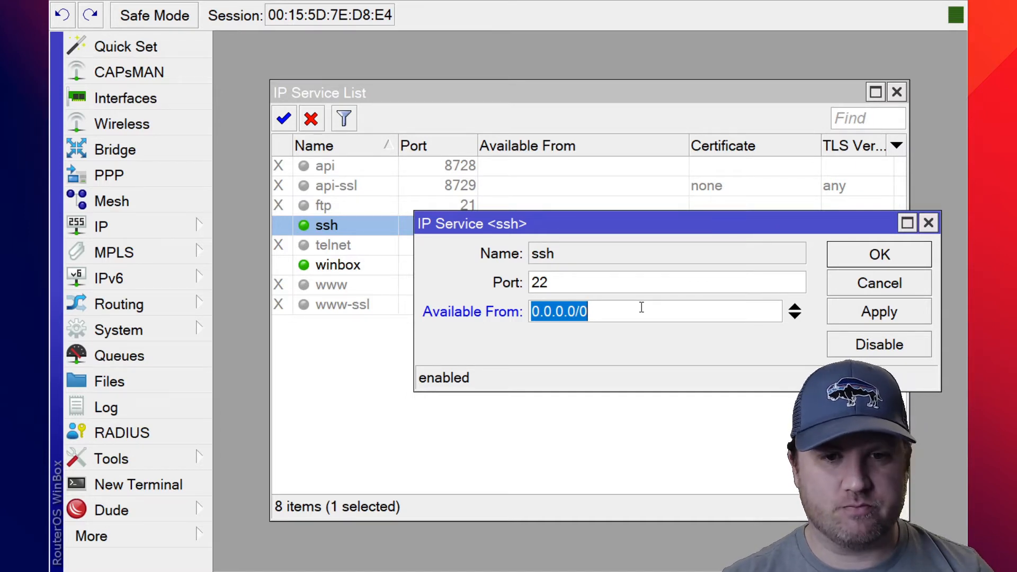
pyautogui.press('BackSpace')
pyautogui.click(794, 310)
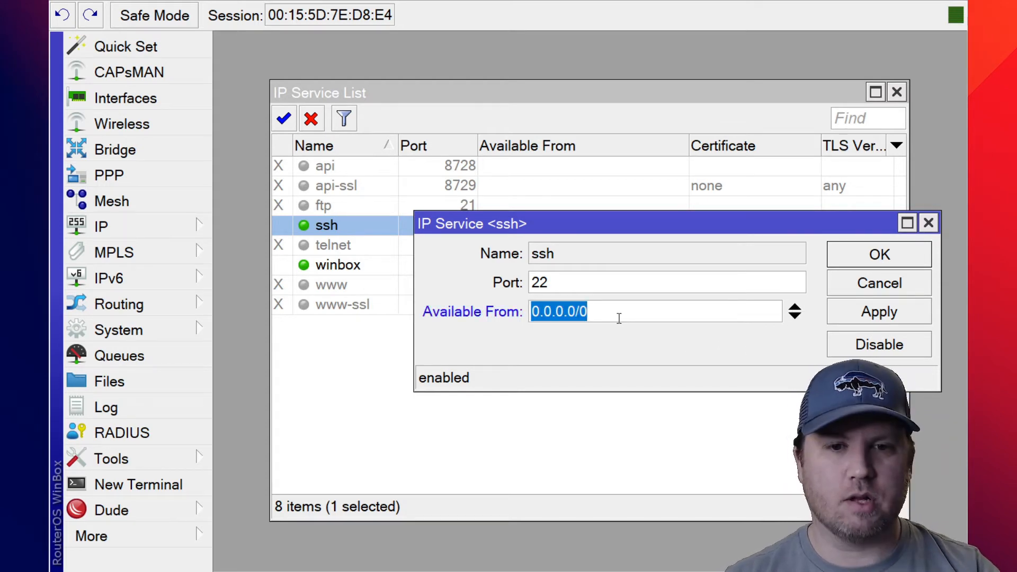
pyautogui.write('10.1')
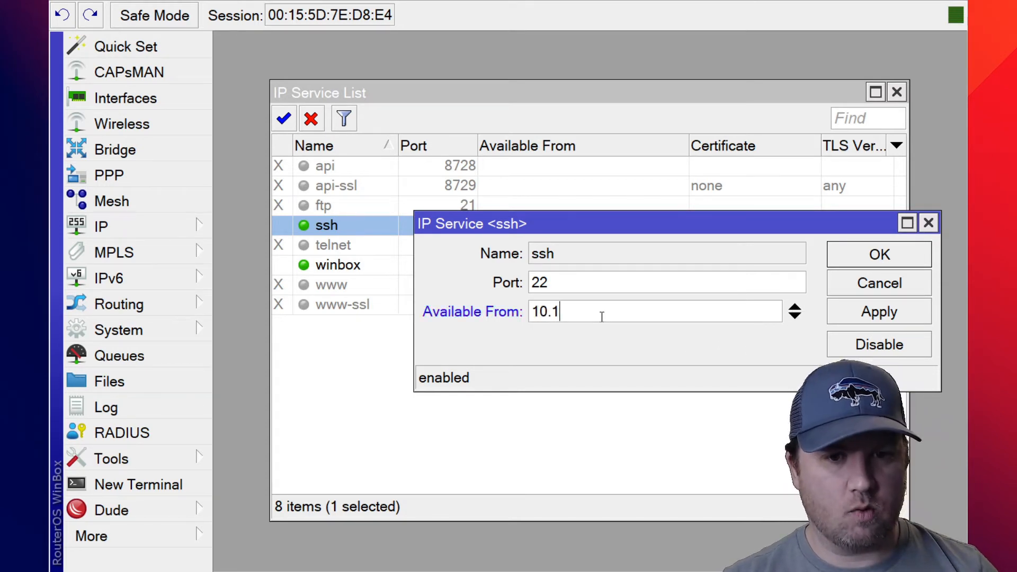
pyautogui.write('.8.')
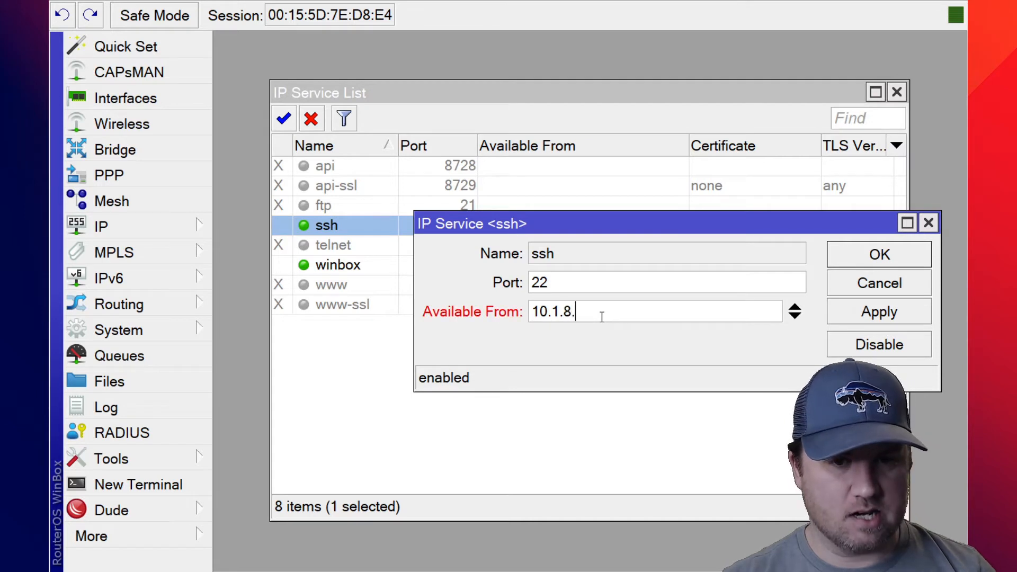
pyautogui.write('0/24')
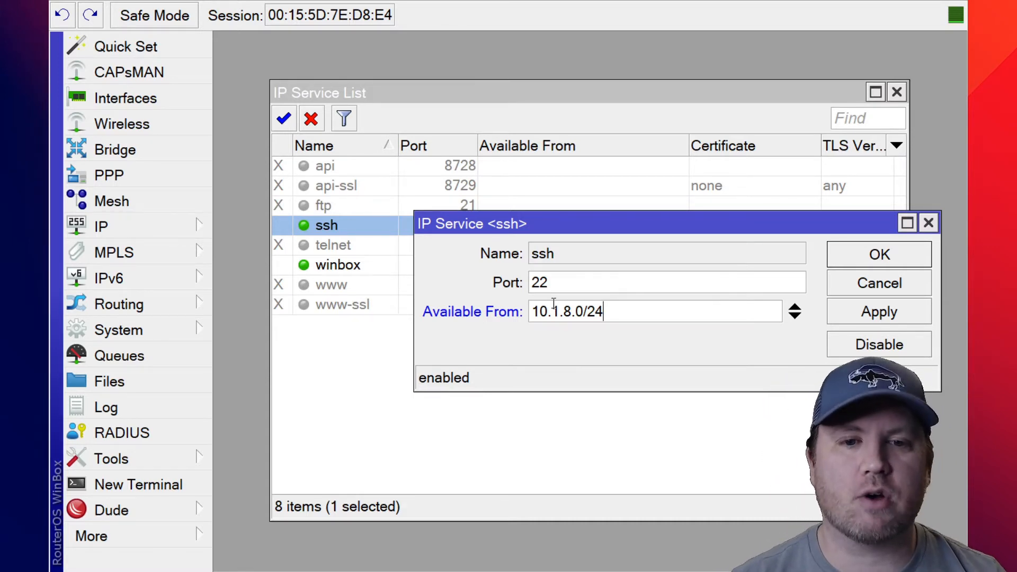
pyautogui.moveTo(613, 311); pyautogui.dragTo(530, 311)
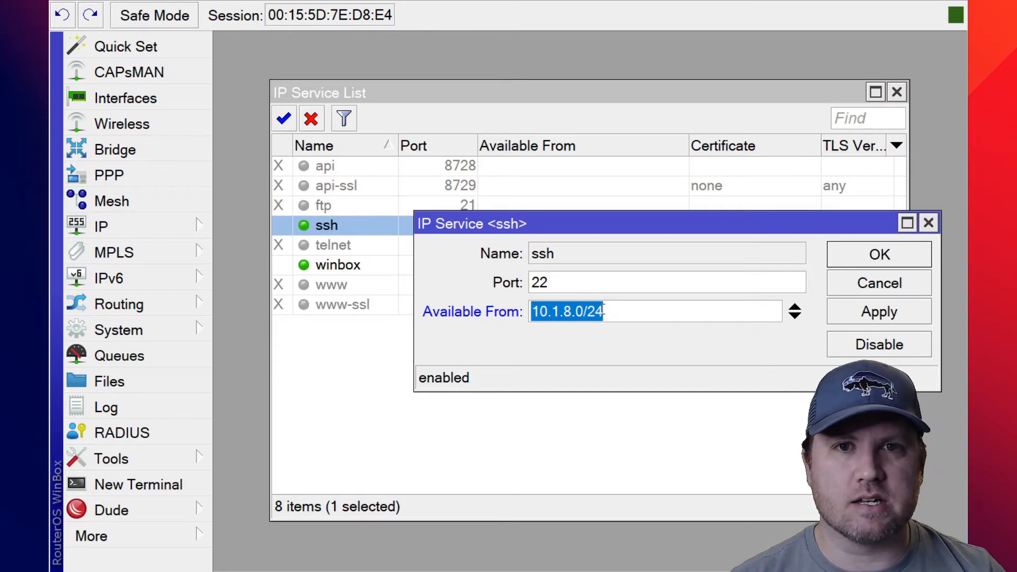
pyautogui.click(799, 312)
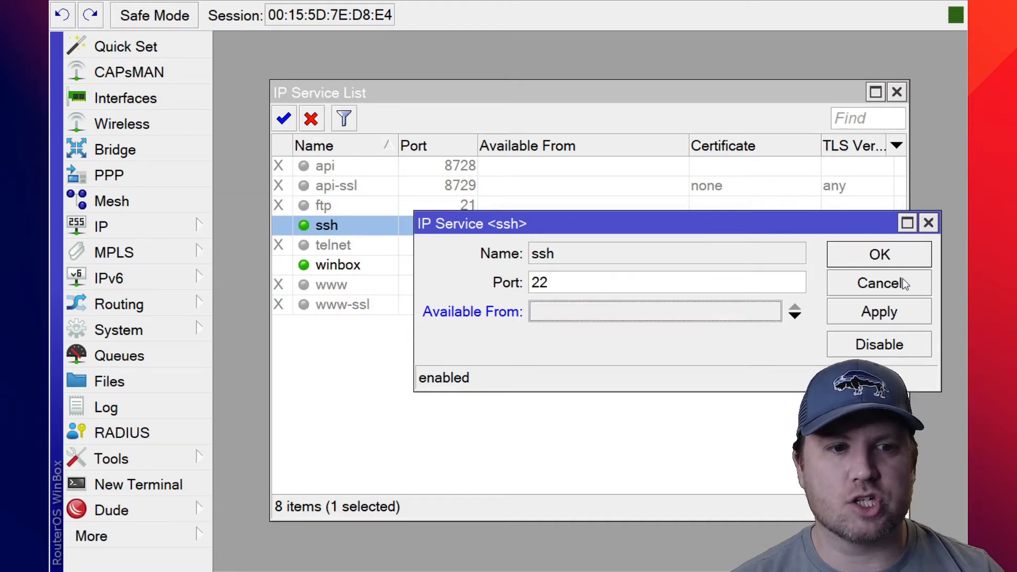
pyautogui.click(904, 285)
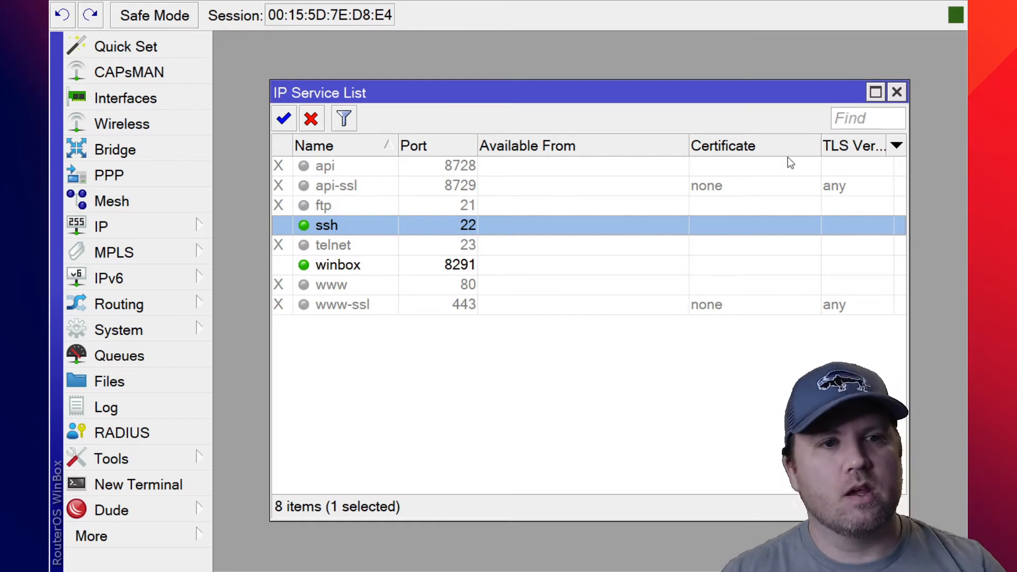
# Close the IP service list and open the router's system package list.
pyautogui.click(896, 93)
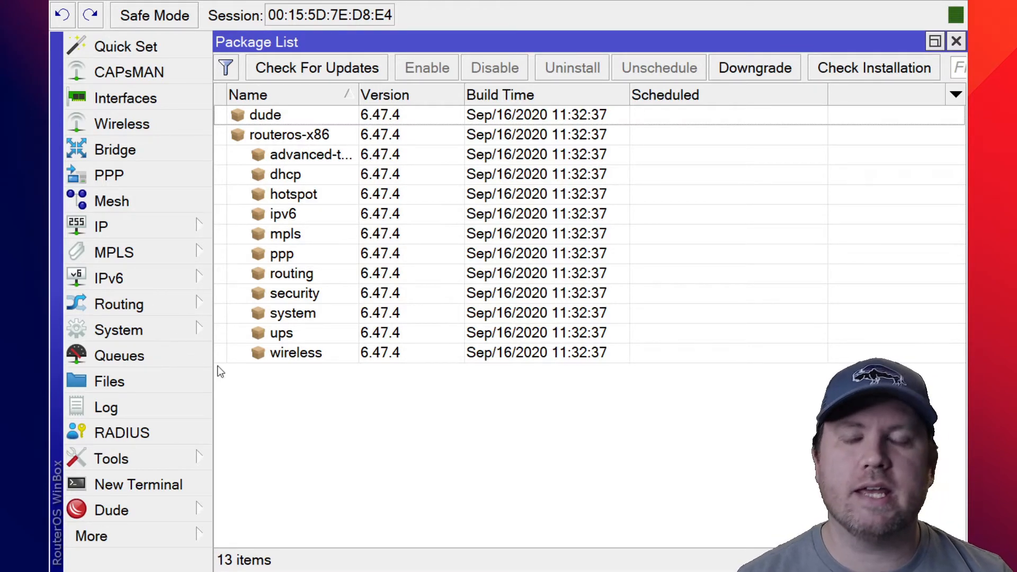
pyautogui.click(178, 322)
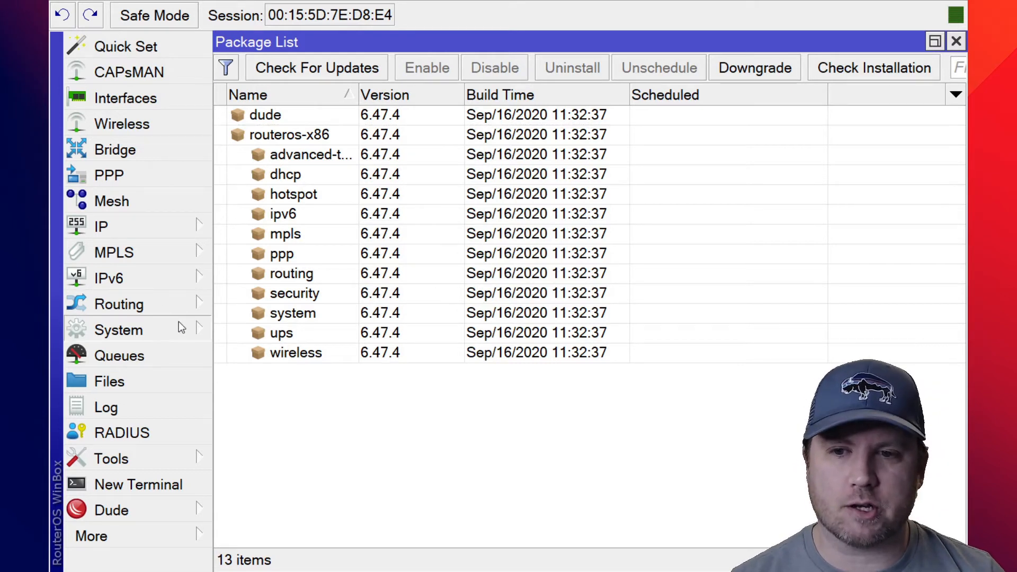
pyautogui.click(272, 254)
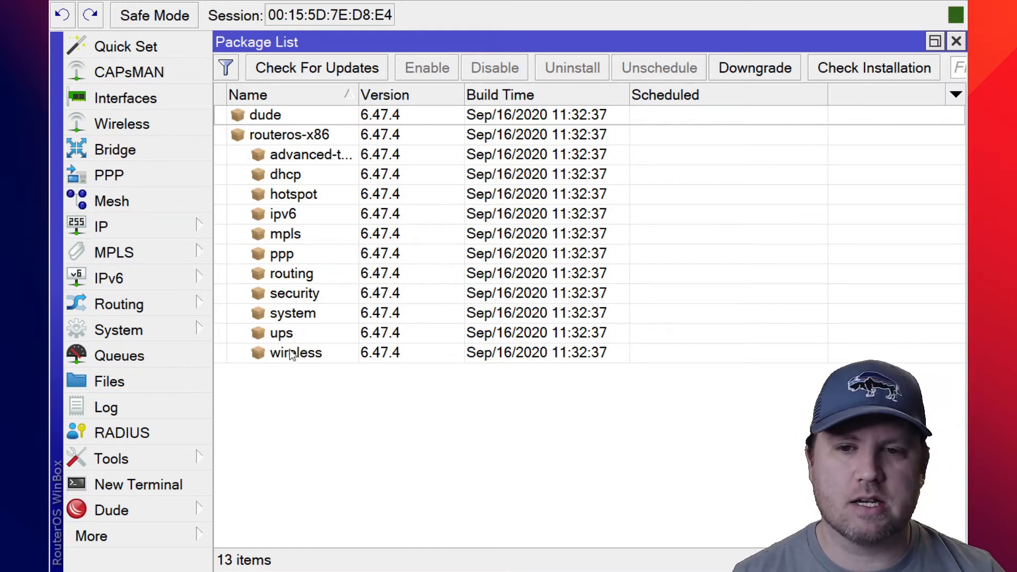
# Schedule the ups and wireless packages to be disabled.
pyautogui.click(320, 335)
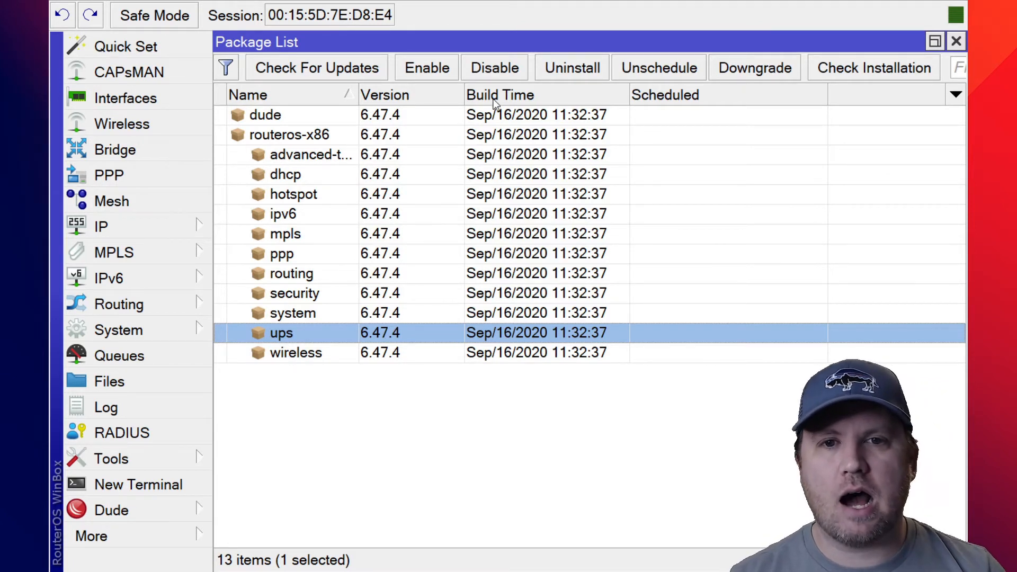
pyautogui.click(489, 69)
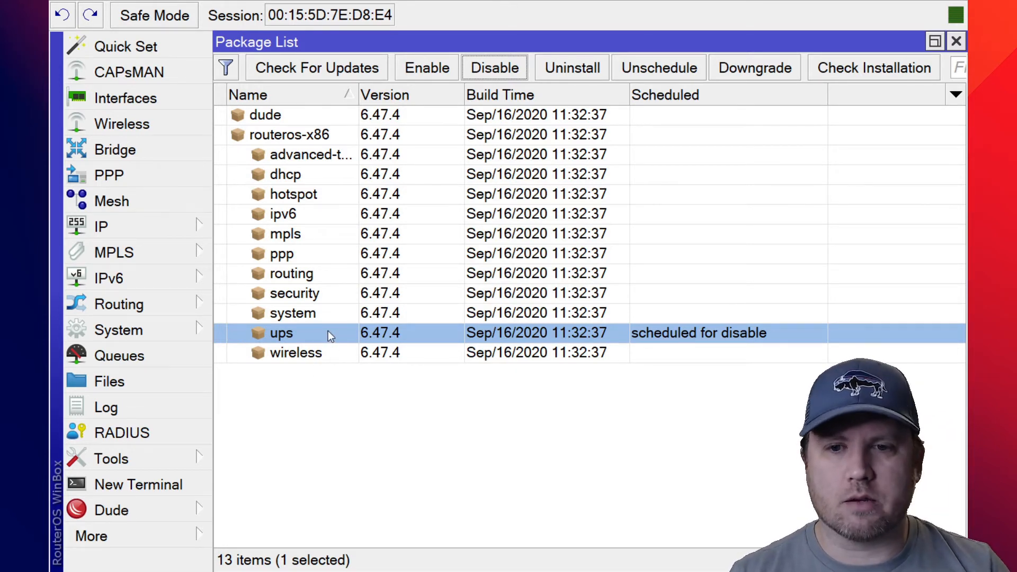
pyautogui.click(336, 354)
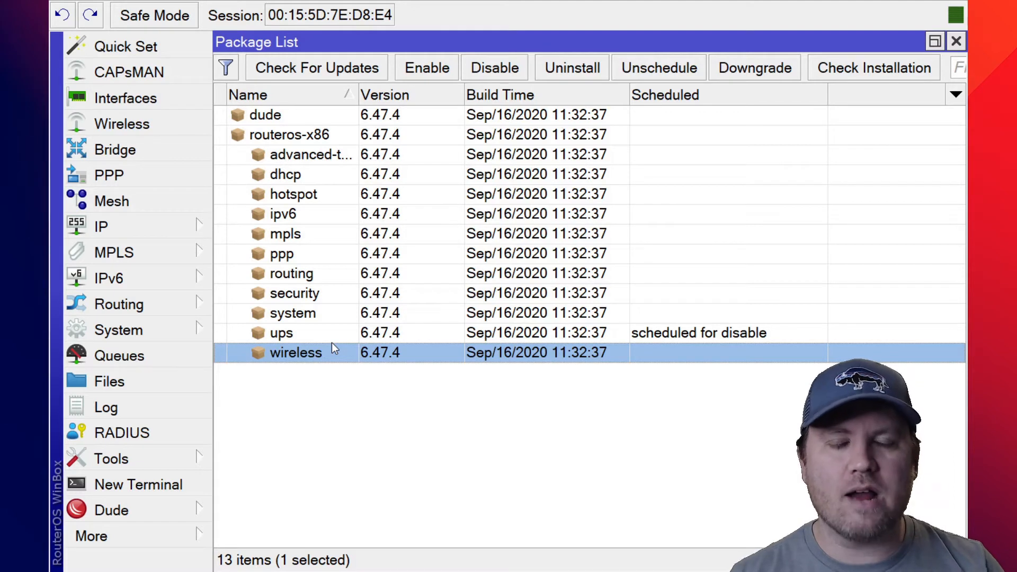
pyautogui.click(497, 72)
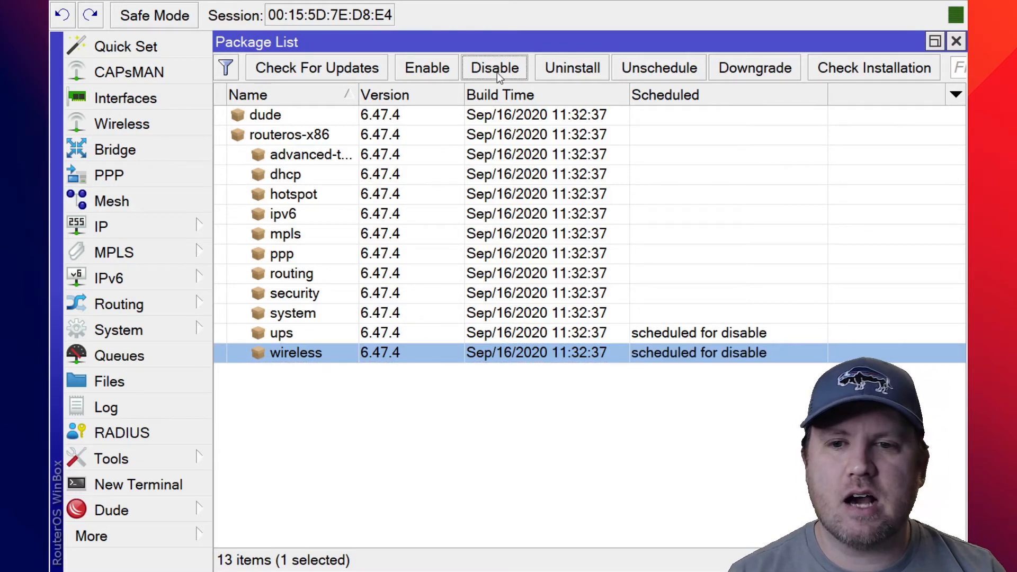
# Mark the ppp, mpls and hotspot packages for disabling.
pyautogui.click(302, 254)
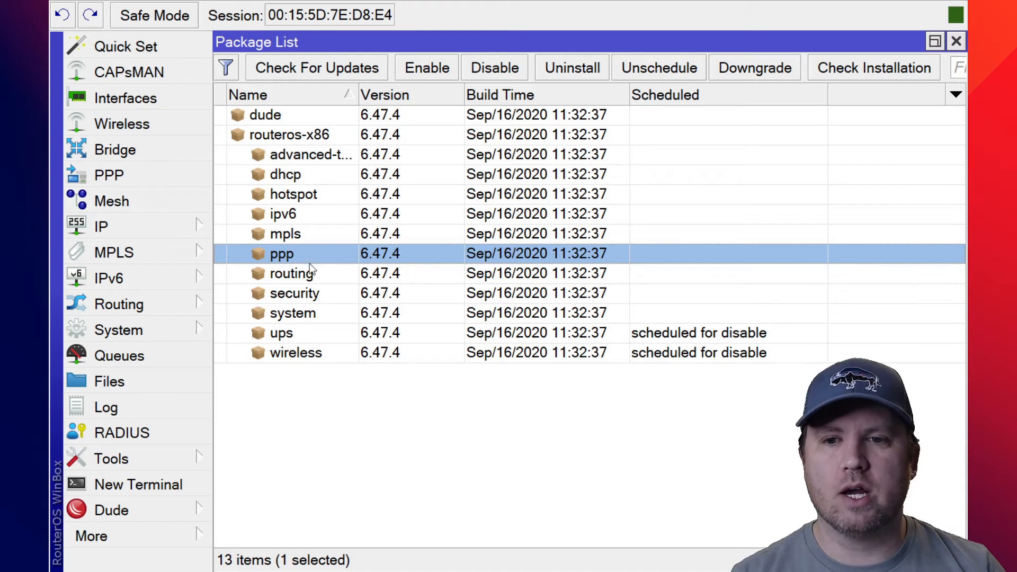
pyautogui.click(506, 71)
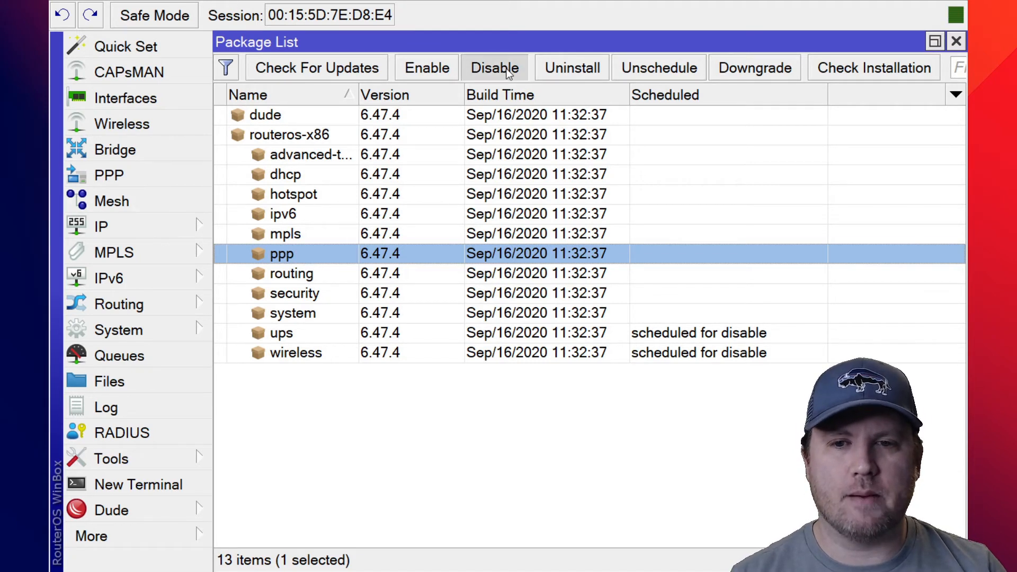
pyautogui.click(335, 237)
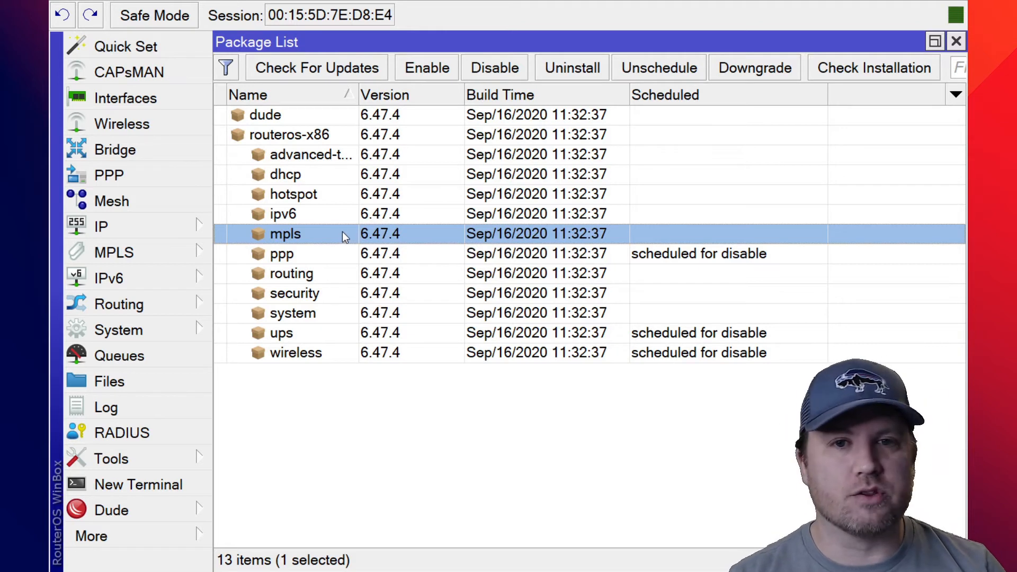
pyautogui.click(505, 68)
pyautogui.click(323, 194)
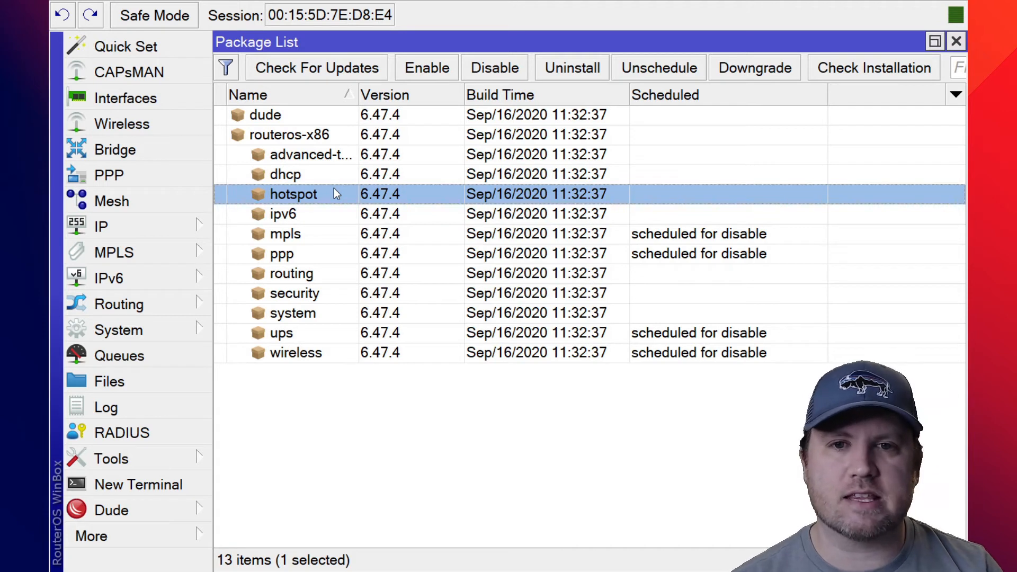
pyautogui.click(497, 68)
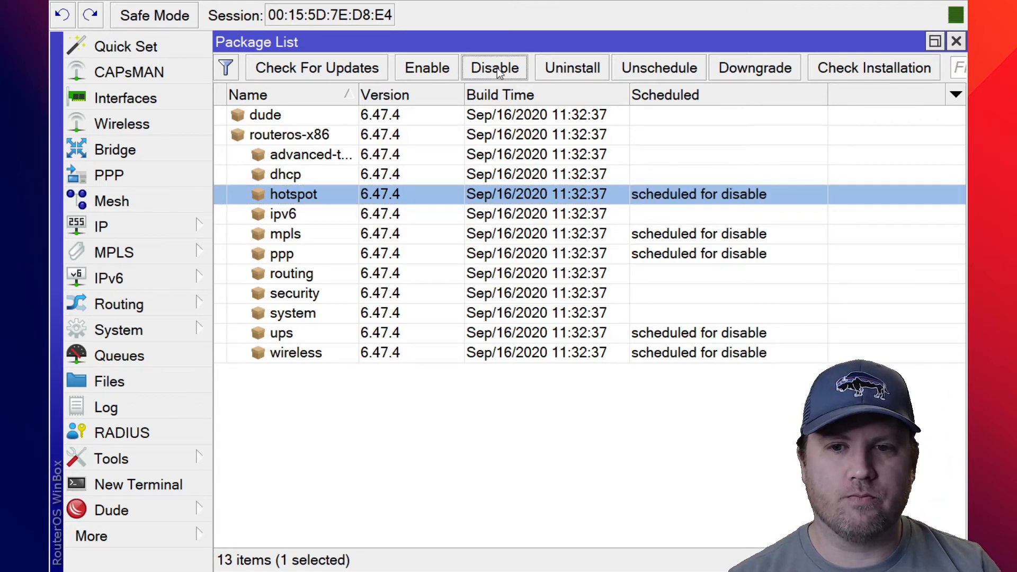
# Review the routing, security, system, advanced tools, dhcp and ipv6 packages one by one.
pyautogui.click(301, 274)
pyautogui.click(315, 294)
pyautogui.click(319, 312)
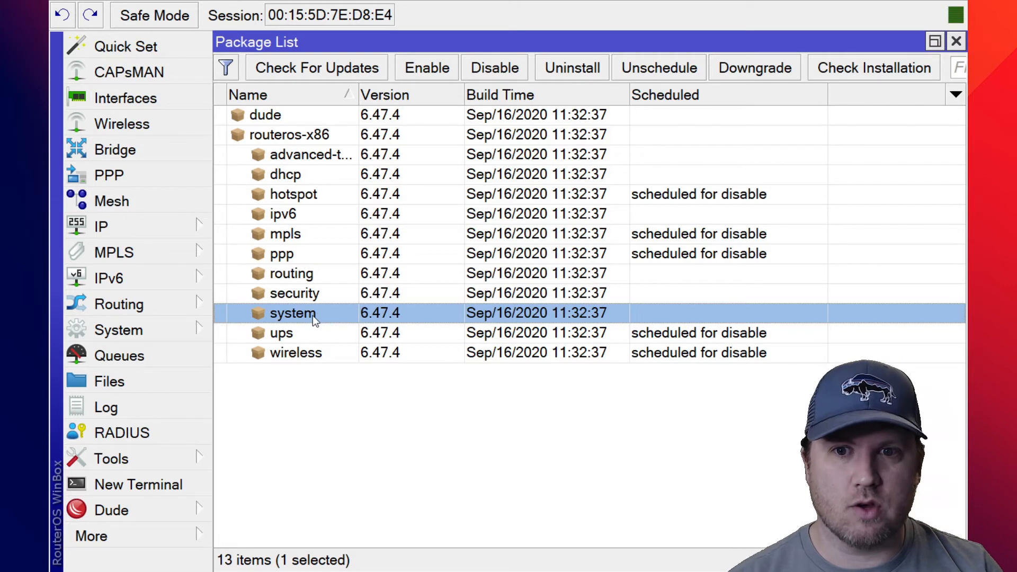
pyautogui.click(328, 156)
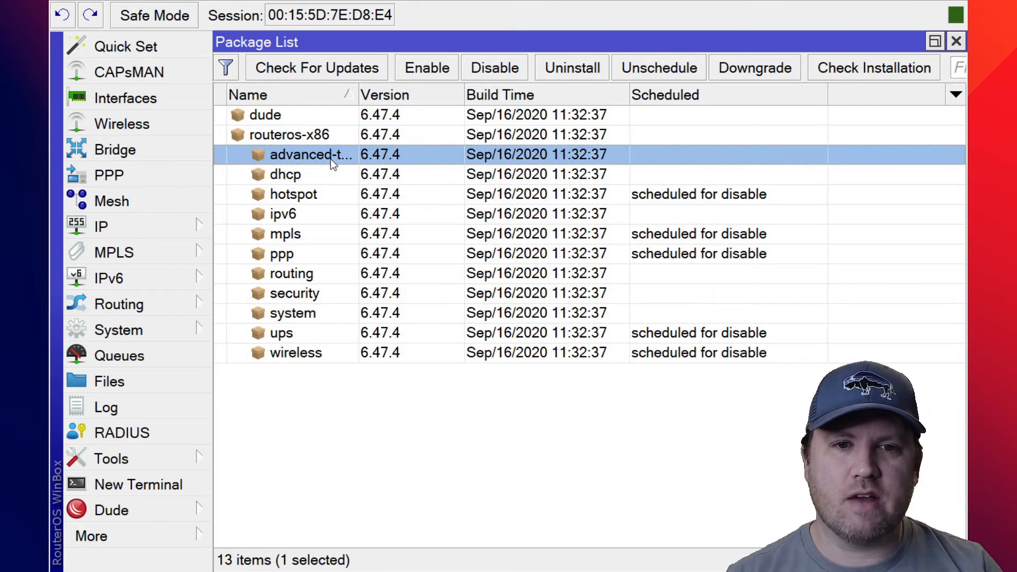
pyautogui.click(330, 178)
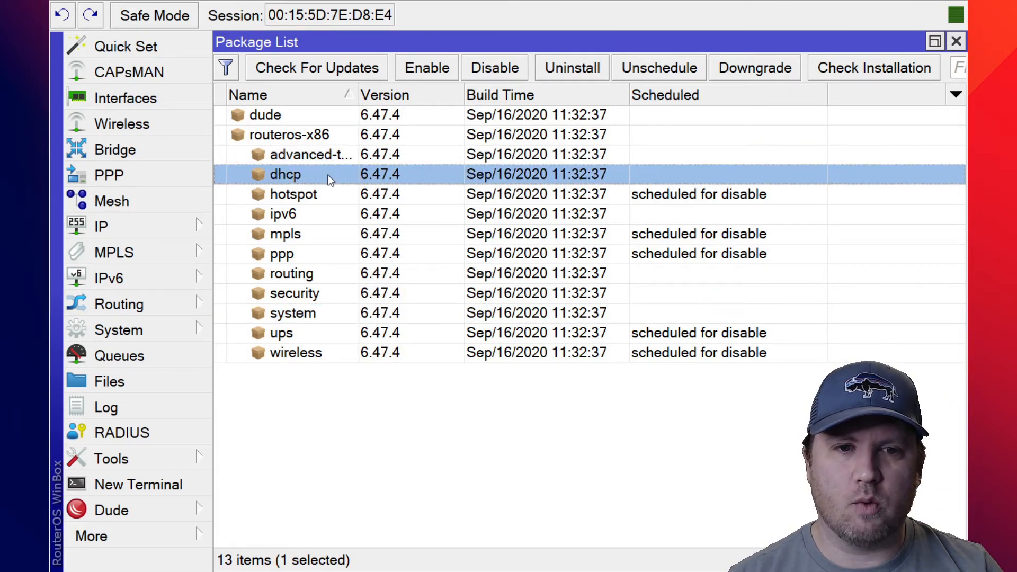
pyautogui.click(316, 217)
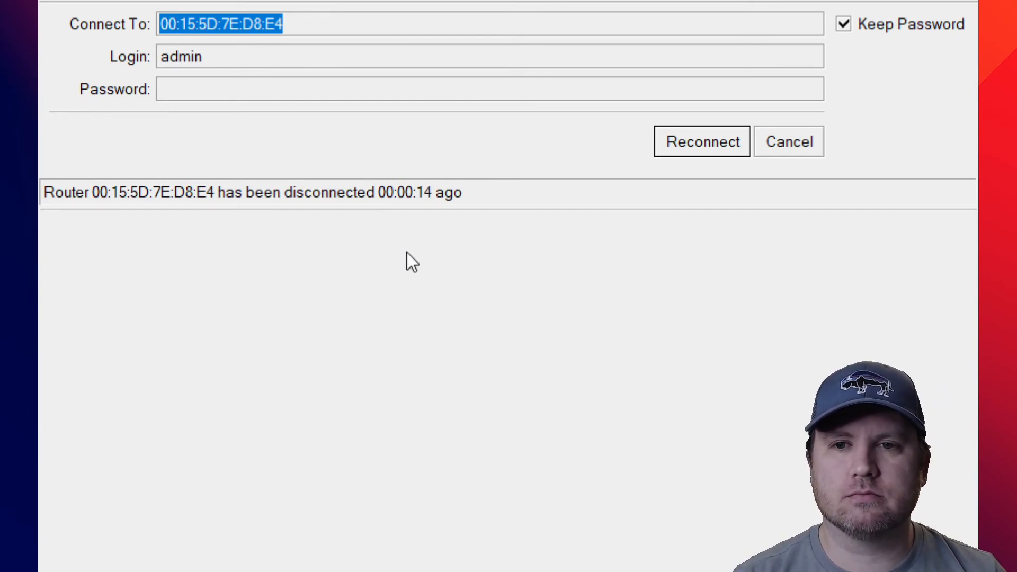
# Reconnect to the restarted router, check the package list for the disabled packages and close it.
pyautogui.click(704, 150)
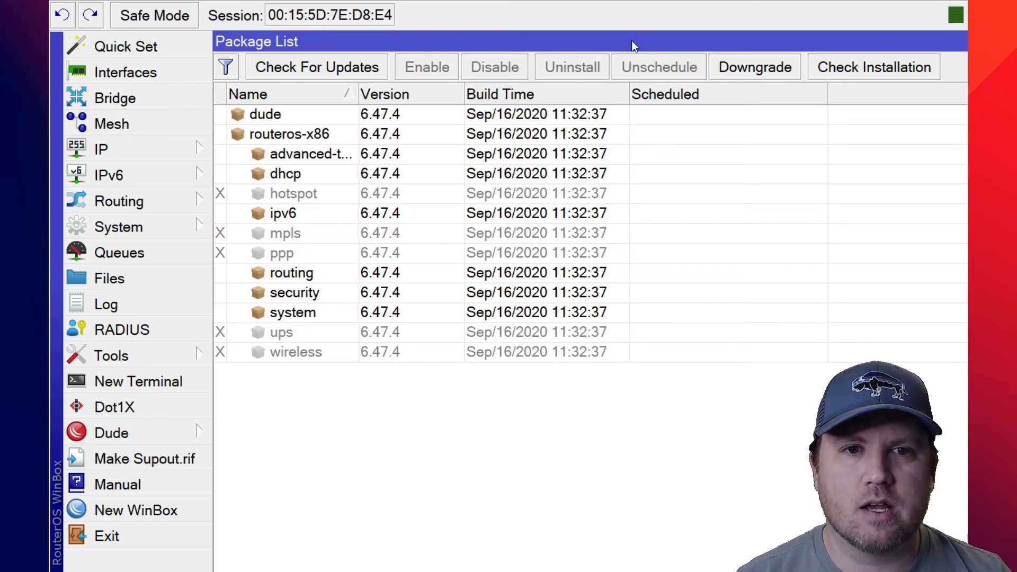
pyautogui.doubleClick(378, 34)
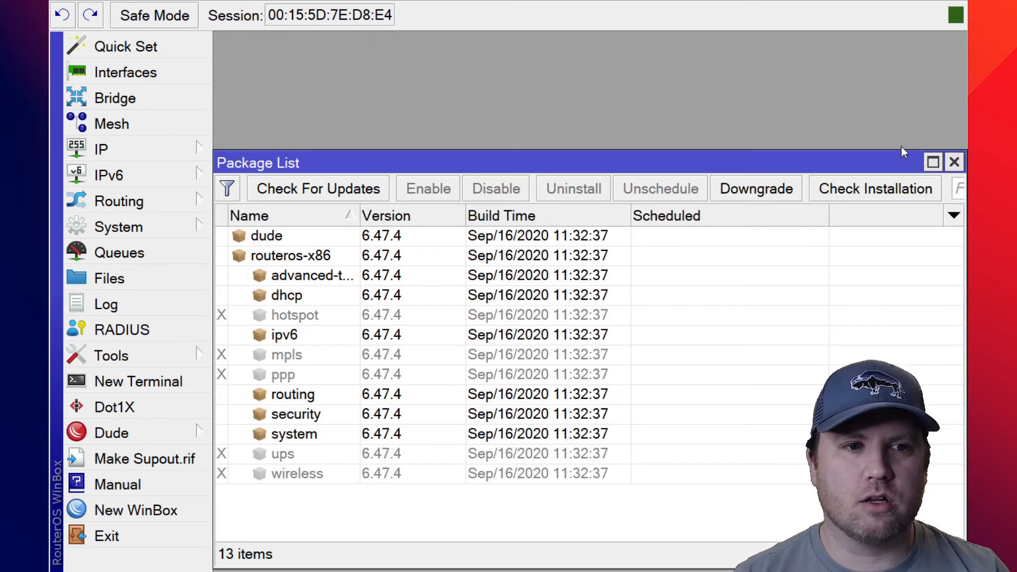
pyautogui.moveTo(965, 163); pyautogui.dragTo(990, 163)
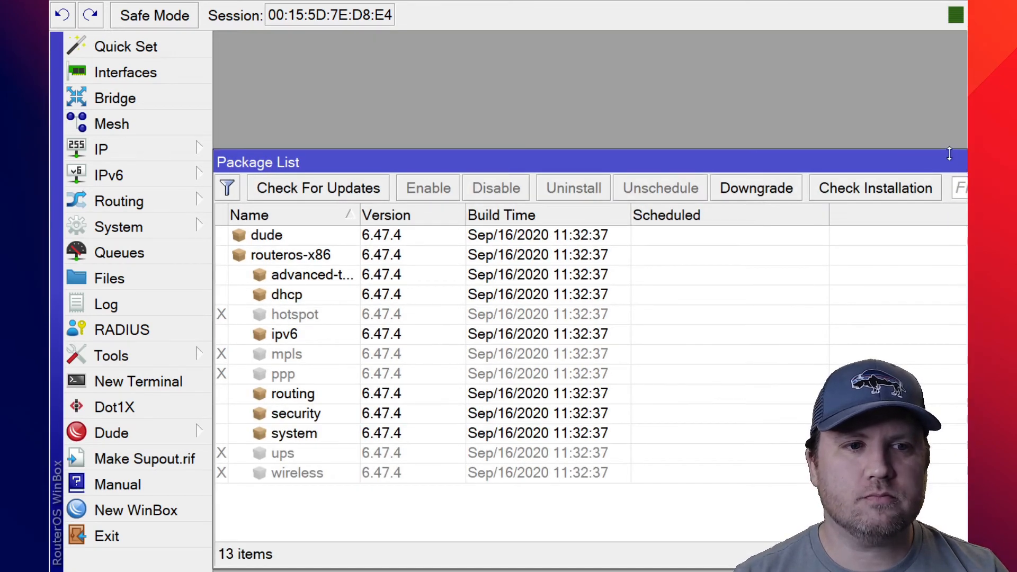
pyautogui.doubleClick(948, 158)
pyautogui.click(957, 42)
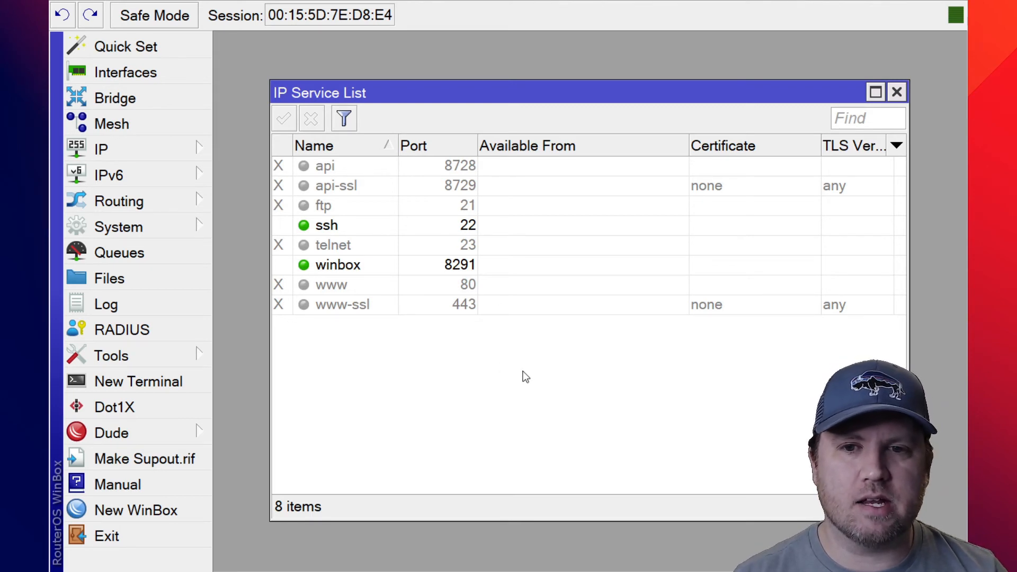
# Check that unneeded IP services, SMB sharing and cloud DDNS are disabled, closing each window without making changes.
pyautogui.click(899, 93)
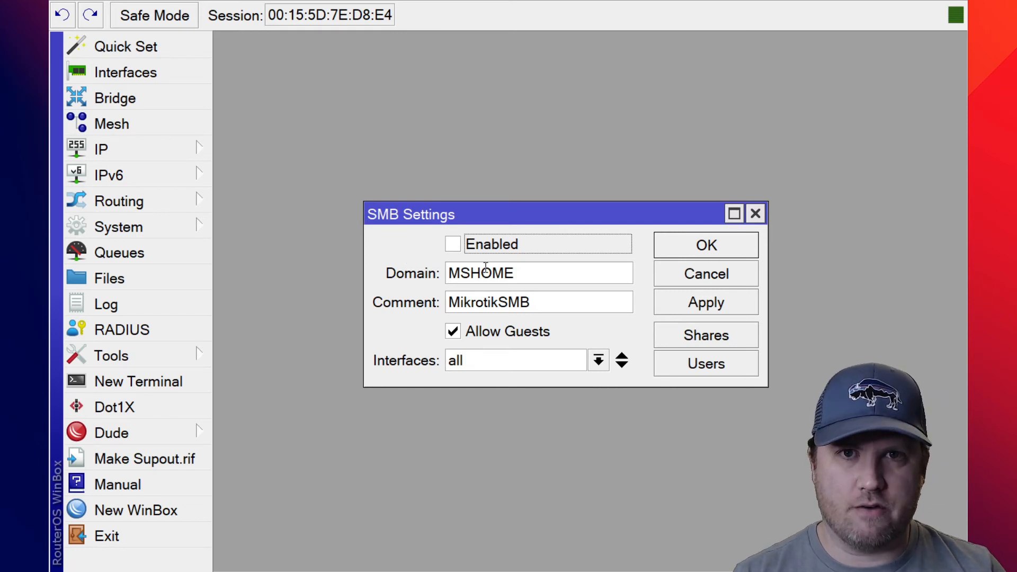
pyautogui.click(720, 272)
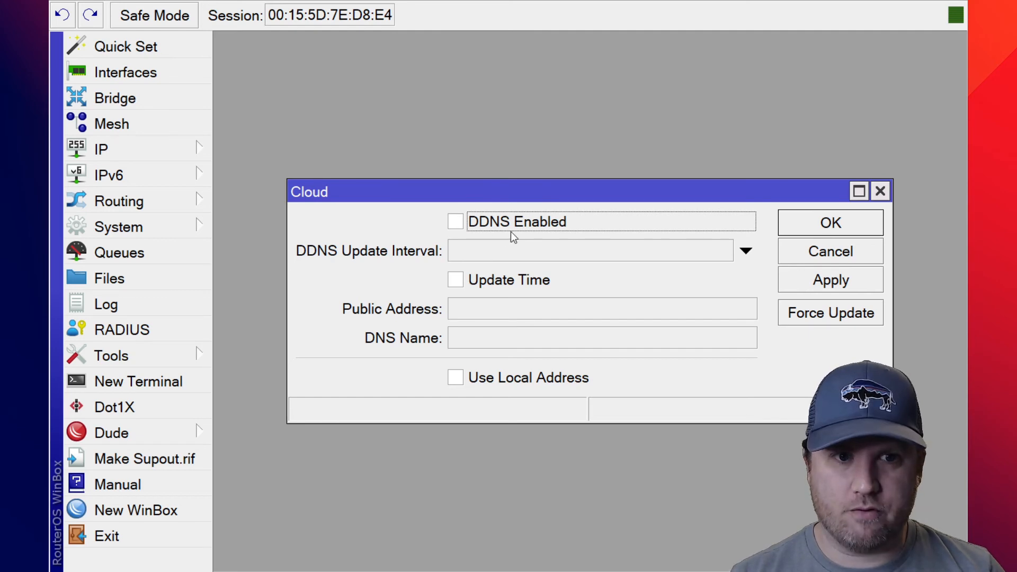
pyautogui.click(850, 252)
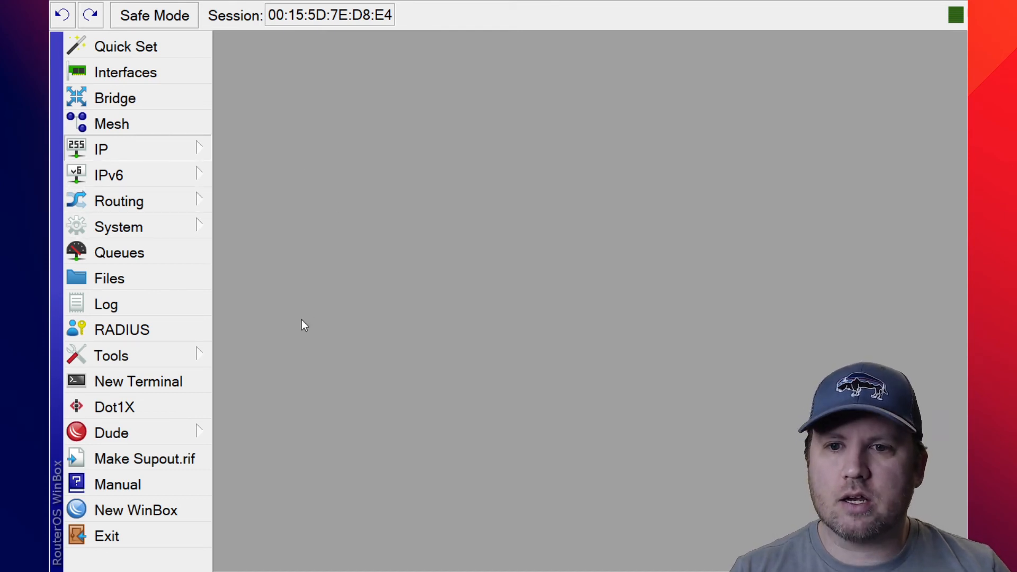
# Inspect the IP neighbor list and the interface option in its discovery settings, and close both windows.
pyautogui.click(304, 283)
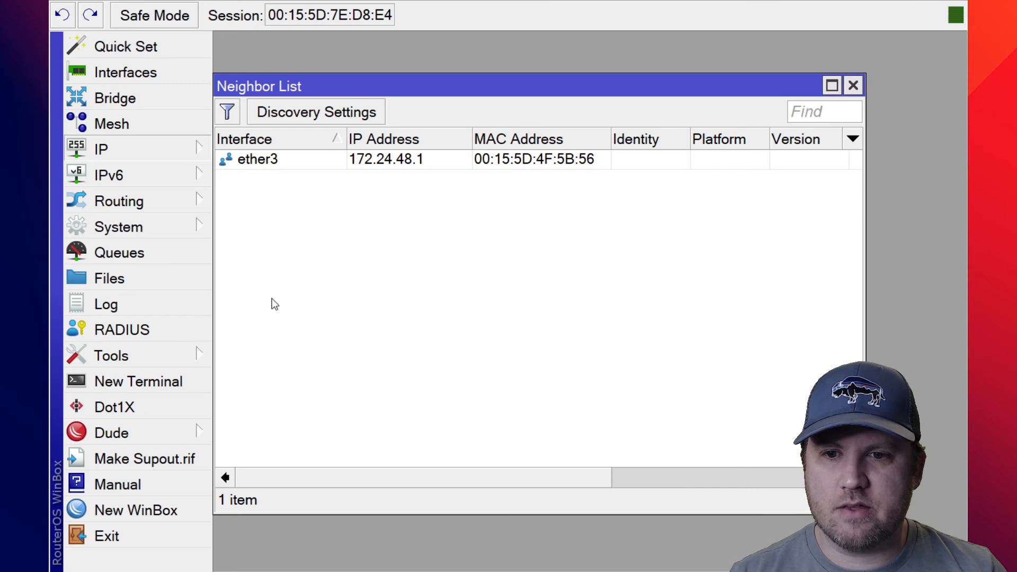
pyautogui.click(278, 285)
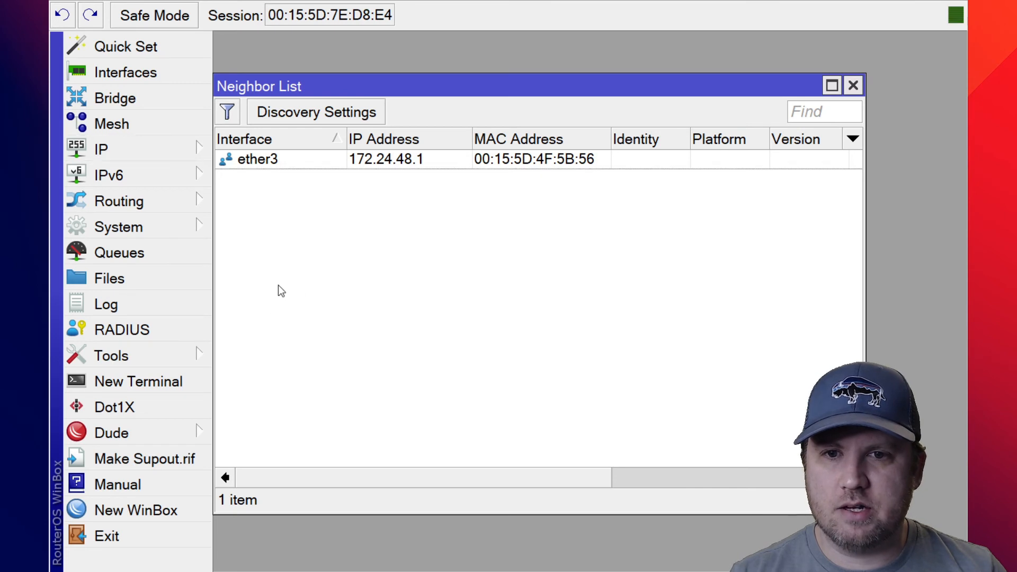
pyautogui.click(329, 113)
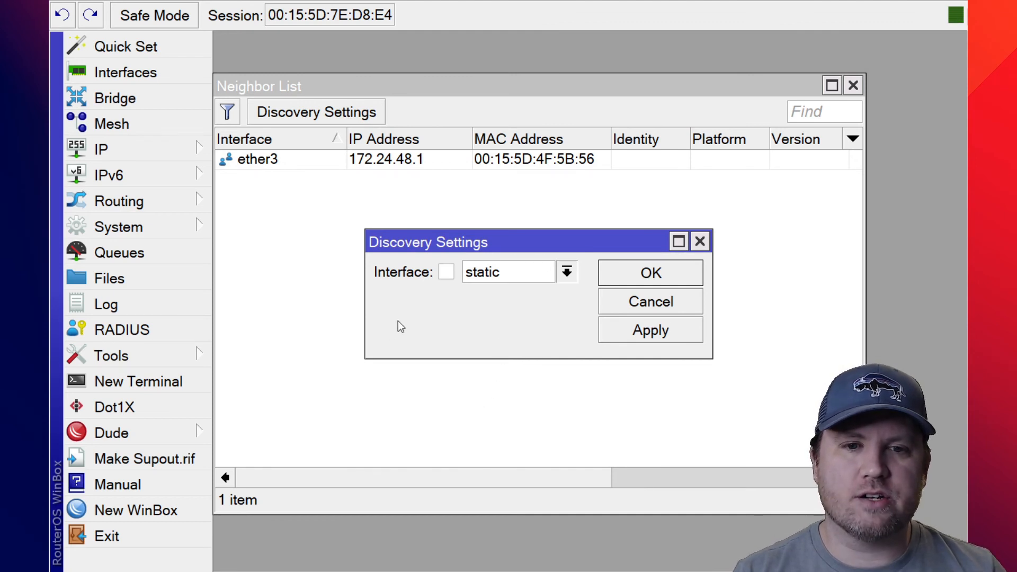
pyautogui.click(432, 317)
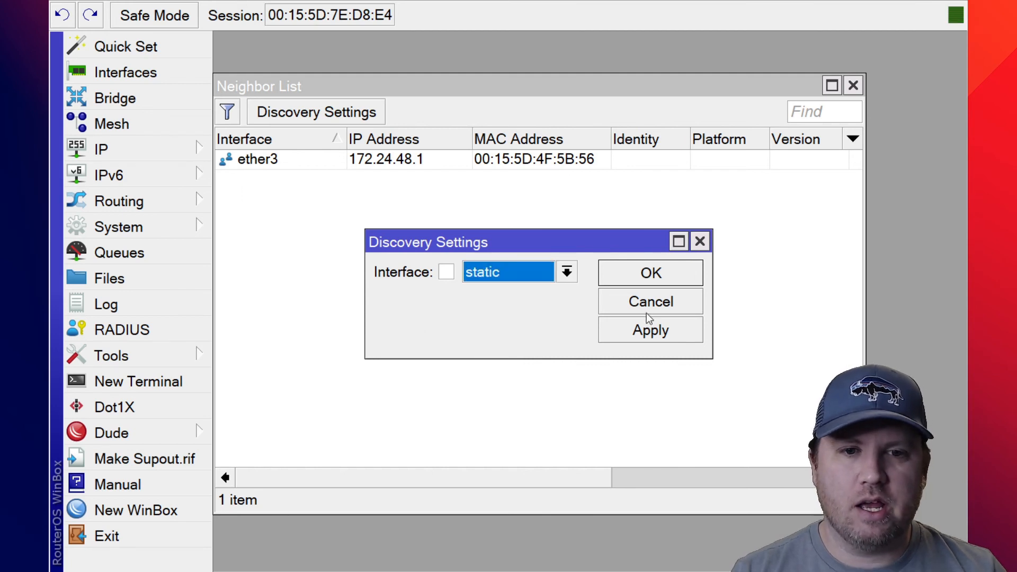
pyautogui.click(641, 299)
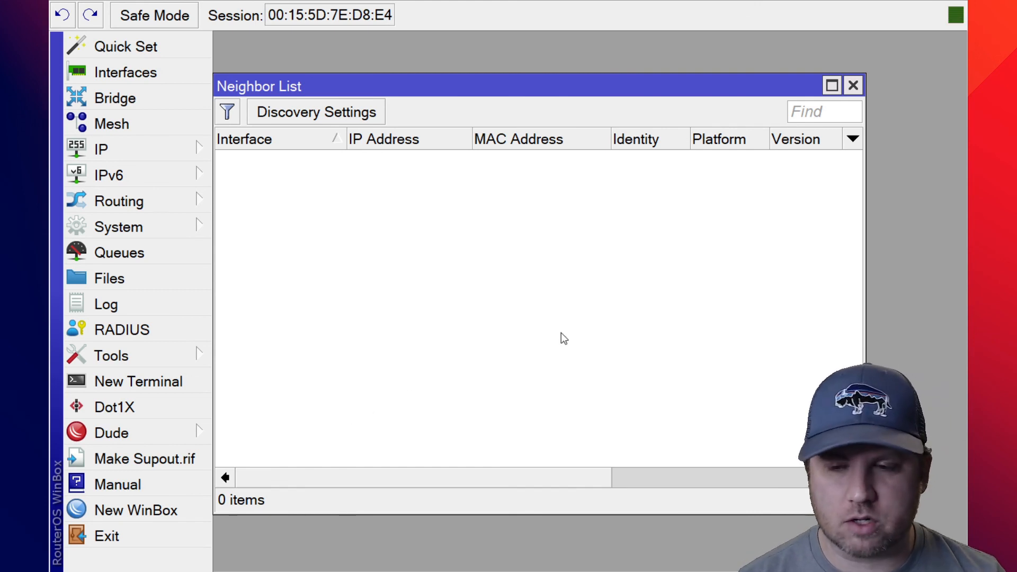
pyautogui.click(853, 86)
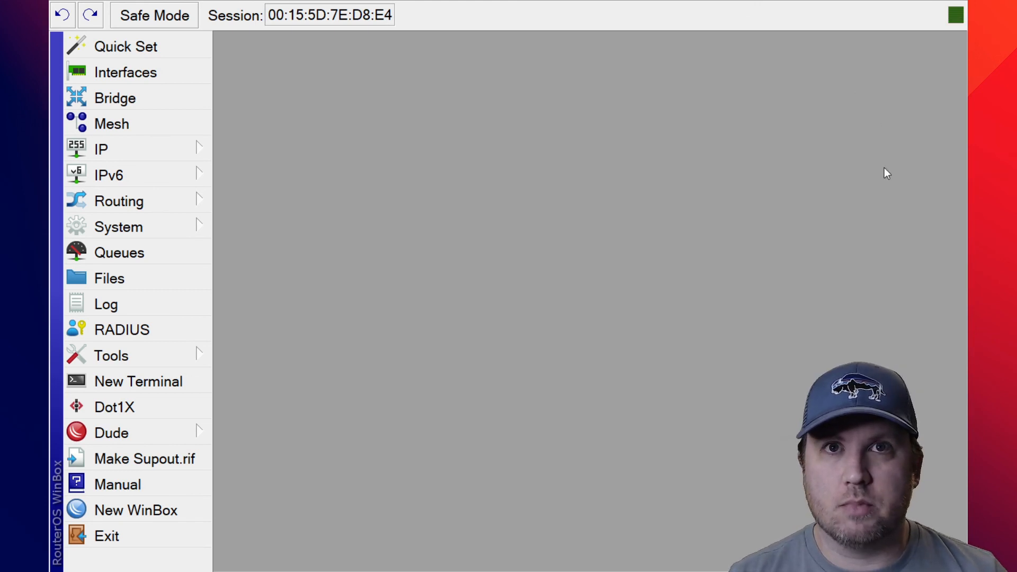